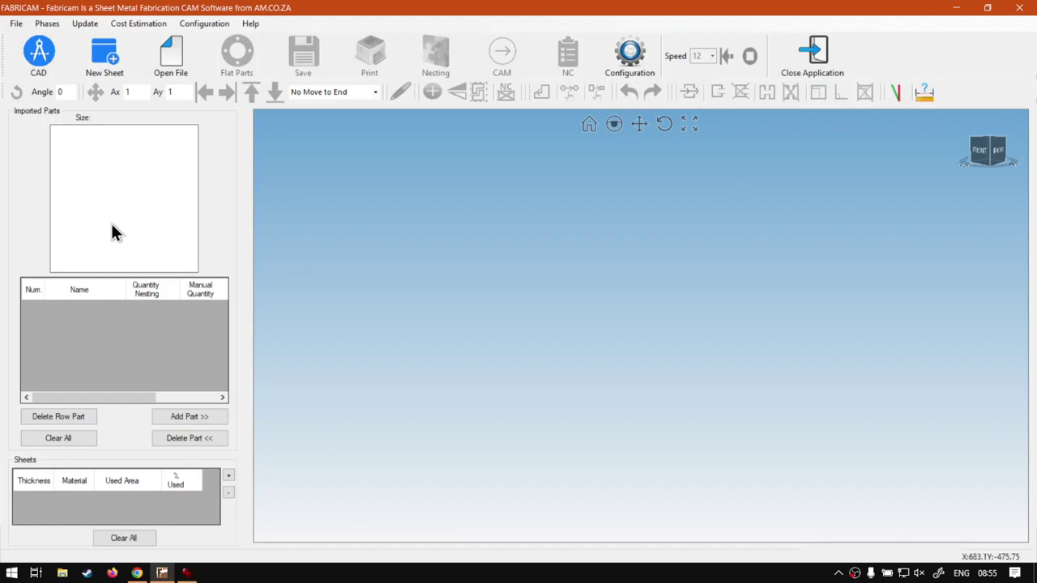
Step: Create a new sheet from the 2000 × 1000 mm stock entry with a thickness of 6 mm
{"action": "left_click", "coordinate": [101, 53]}
{"action": "left_click", "coordinate": [595, 211]}
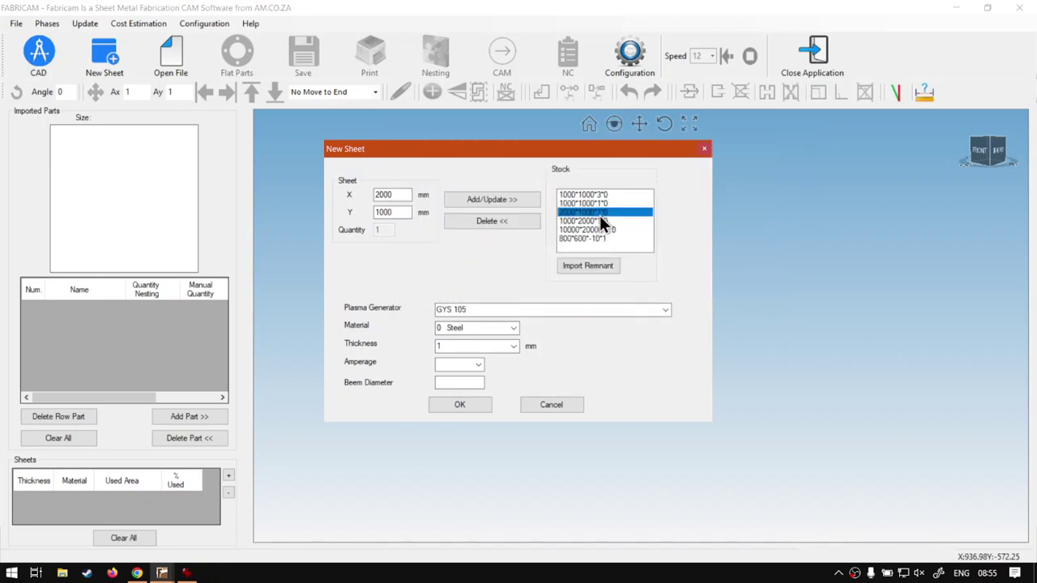
{"action": "left_click", "coordinate": [514, 346]}
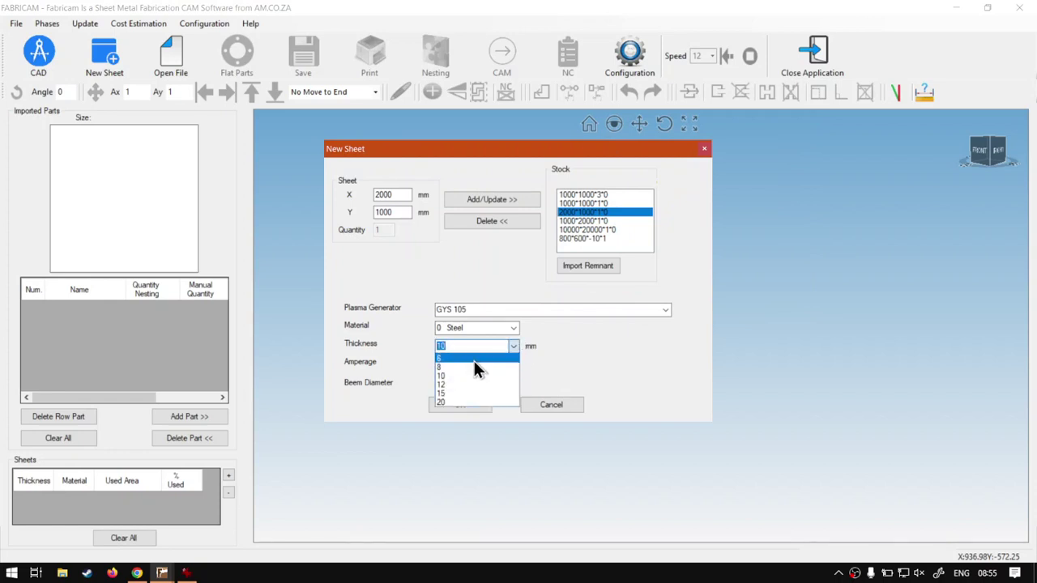
{"action": "left_click", "coordinate": [474, 358]}
{"action": "left_click", "coordinate": [473, 409]}
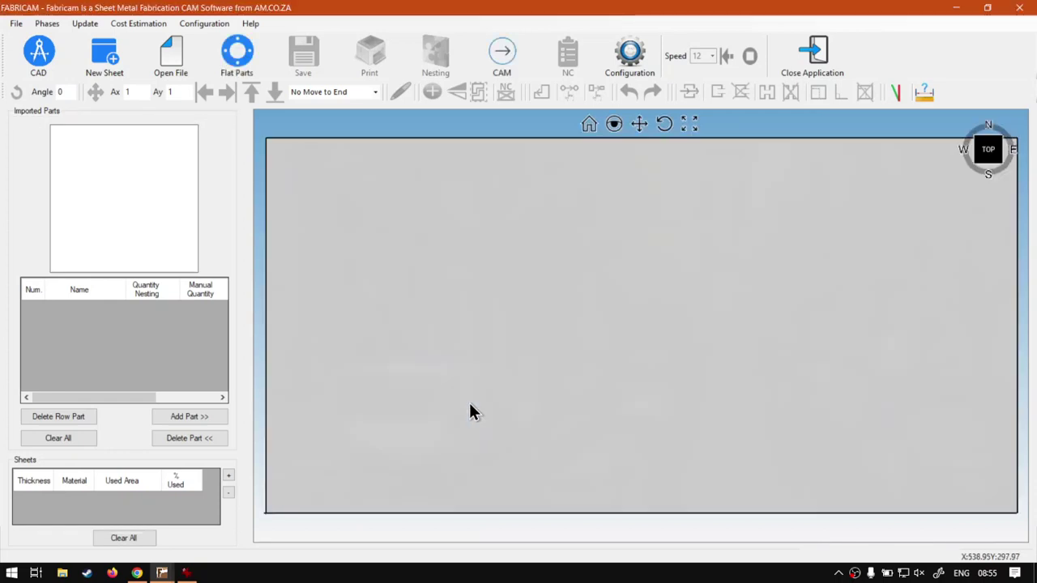
Step: Add the rectangular flat part P47 with A 500 mm and B 200 mm, and a nesting quantity of 3
{"action": "left_click", "coordinate": [231, 59]}
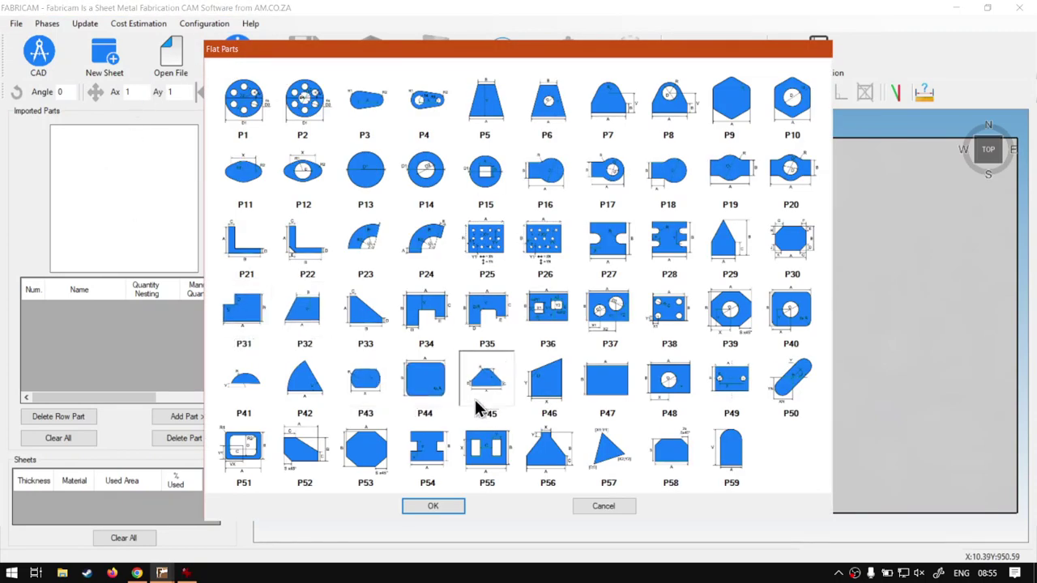
{"action": "double_click", "coordinate": [604, 397]}
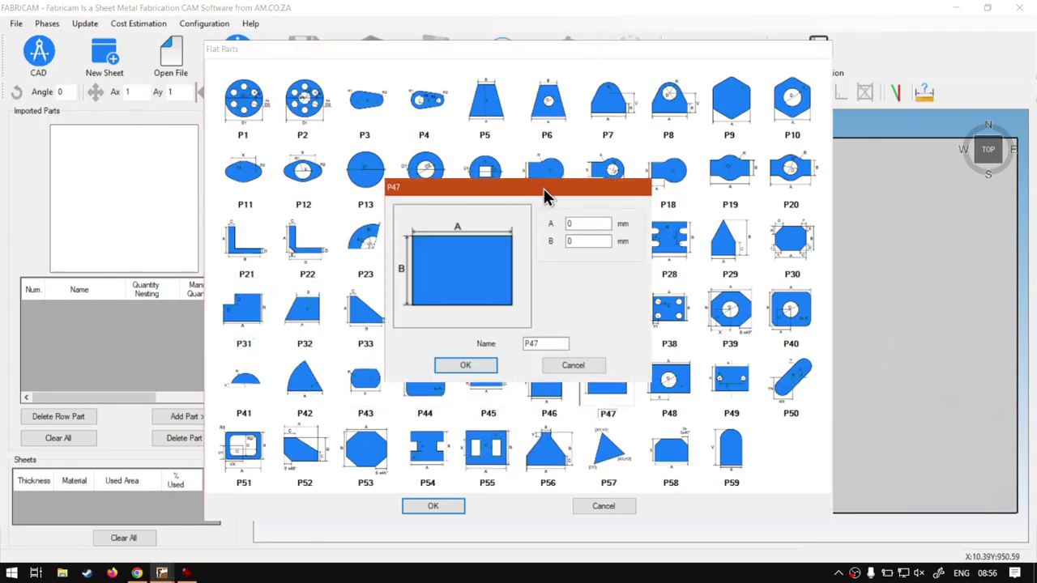
{"action": "double_click", "coordinate": [588, 224]}
{"action": "type", "text": "500"}
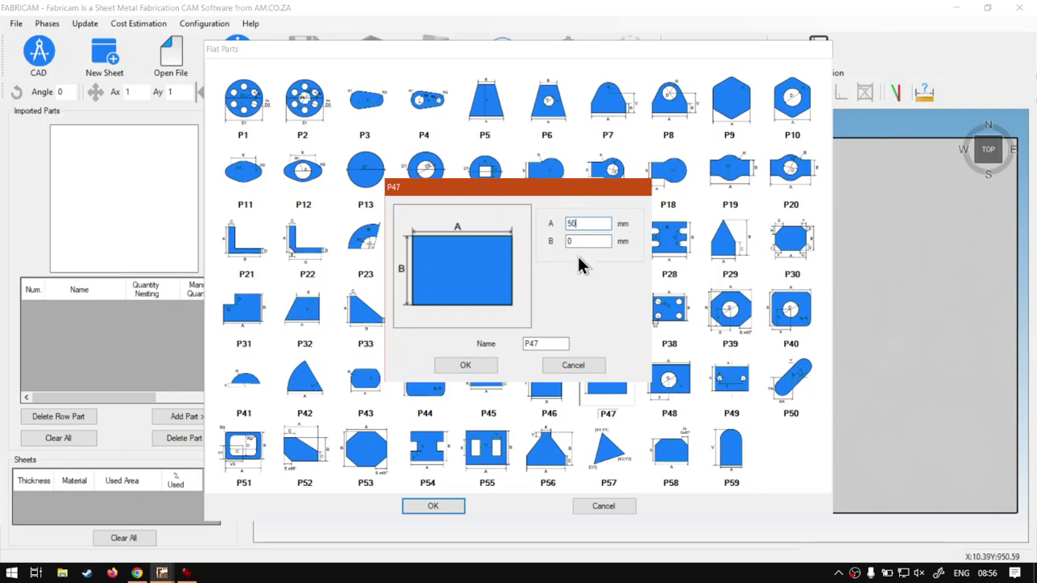
{"action": "double_click", "coordinate": [585, 241]}
{"action": "type", "text": "200"}
{"action": "left_click", "coordinate": [477, 367]}
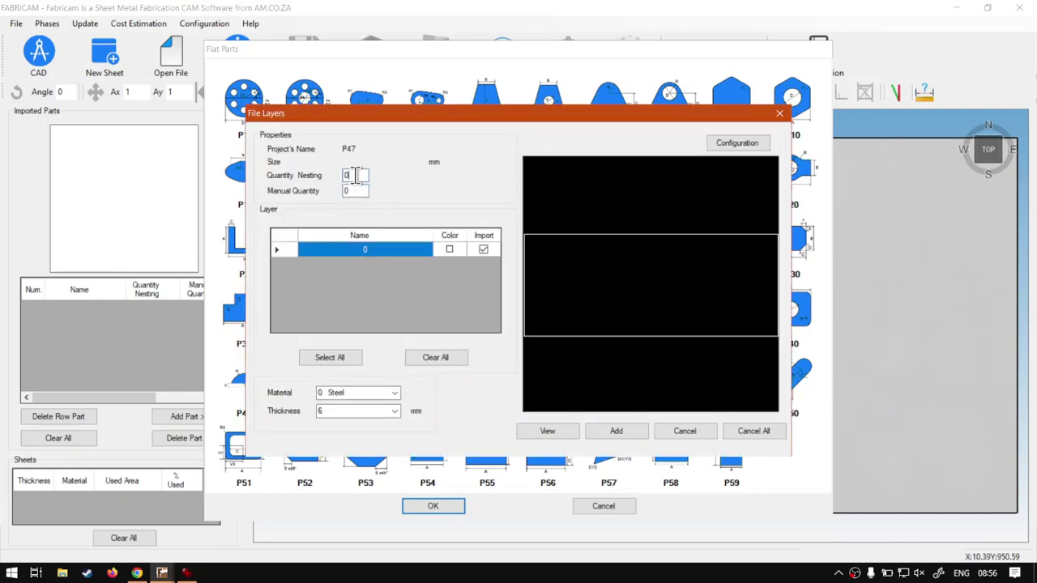
{"action": "type", "text": "3"}
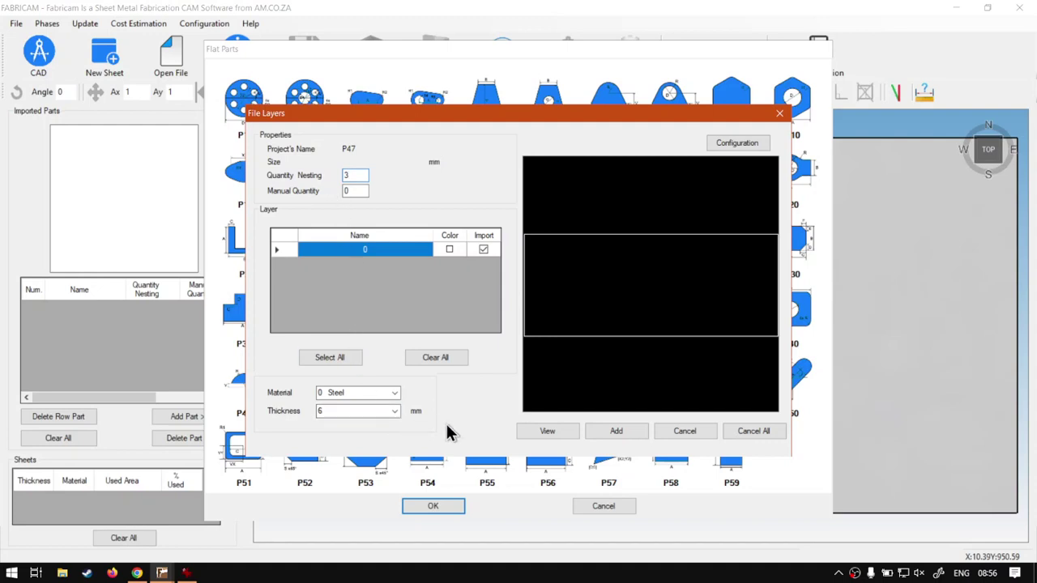
{"action": "left_click", "coordinate": [620, 431]}
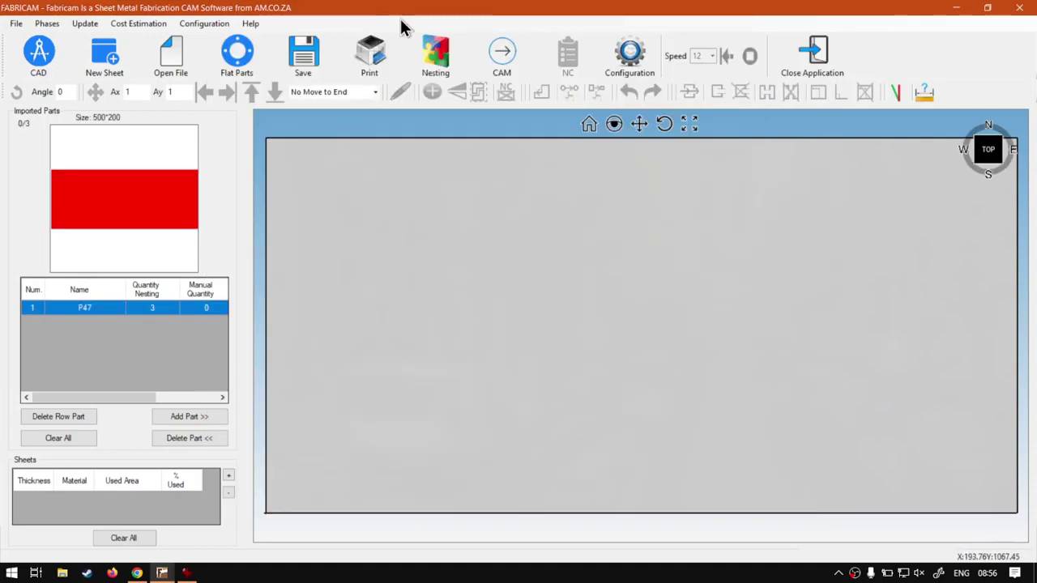
Step: Nest the imported parts on the sheet at a reduced nesting speed and accept the layout
{"action": "left_click", "coordinate": [438, 57]}
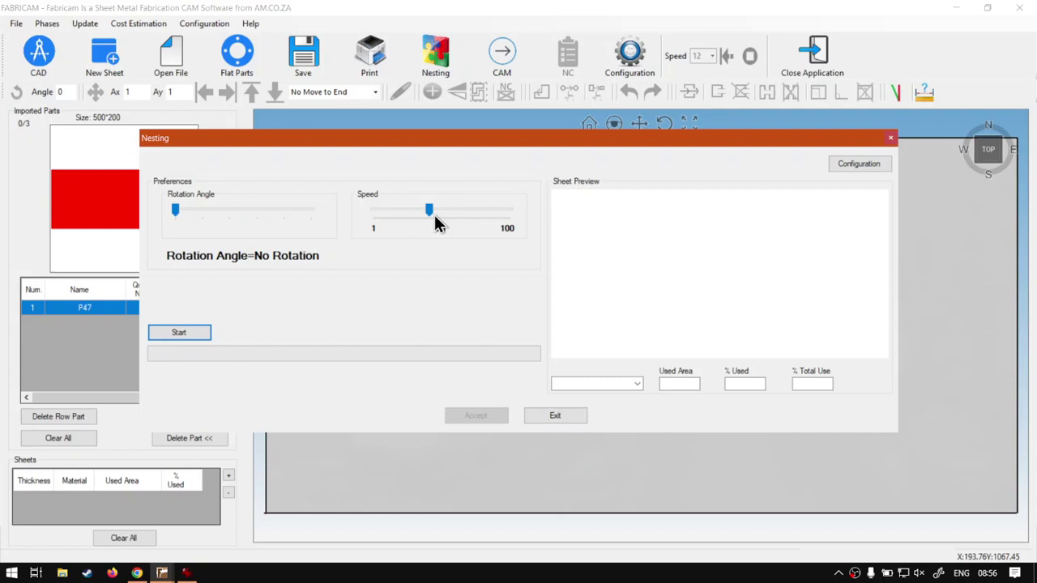
{"action": "left_click_drag", "start_coordinate": [430, 212], "coordinate": [387, 218]}
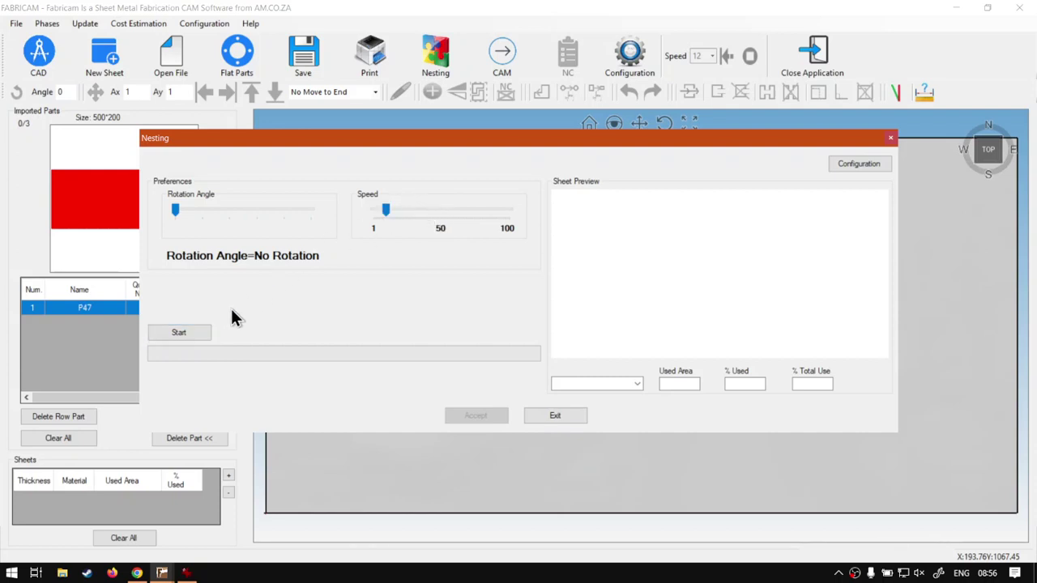
{"action": "left_click", "coordinate": [188, 332]}
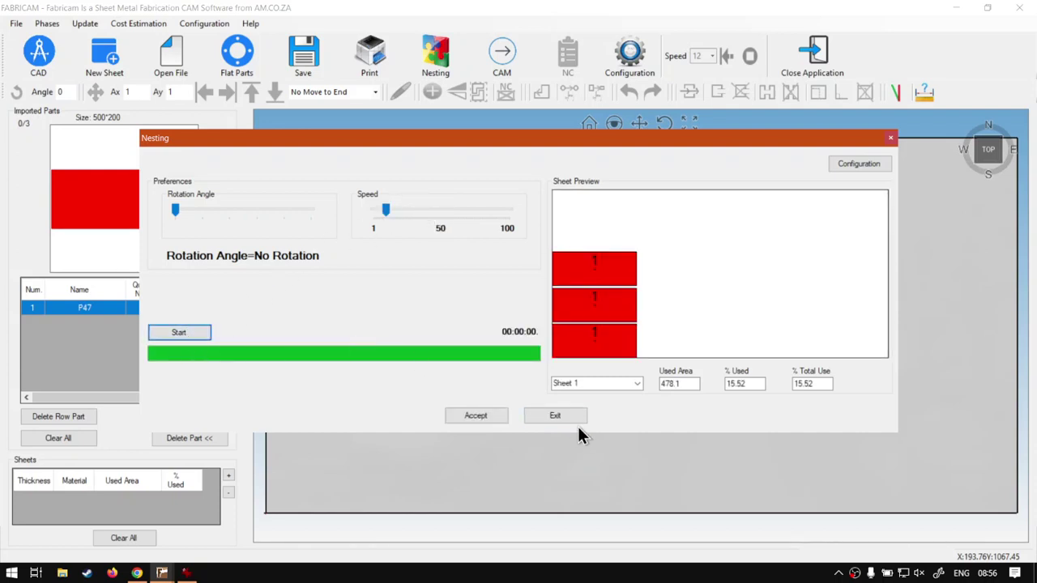
{"action": "left_click", "coordinate": [475, 420]}
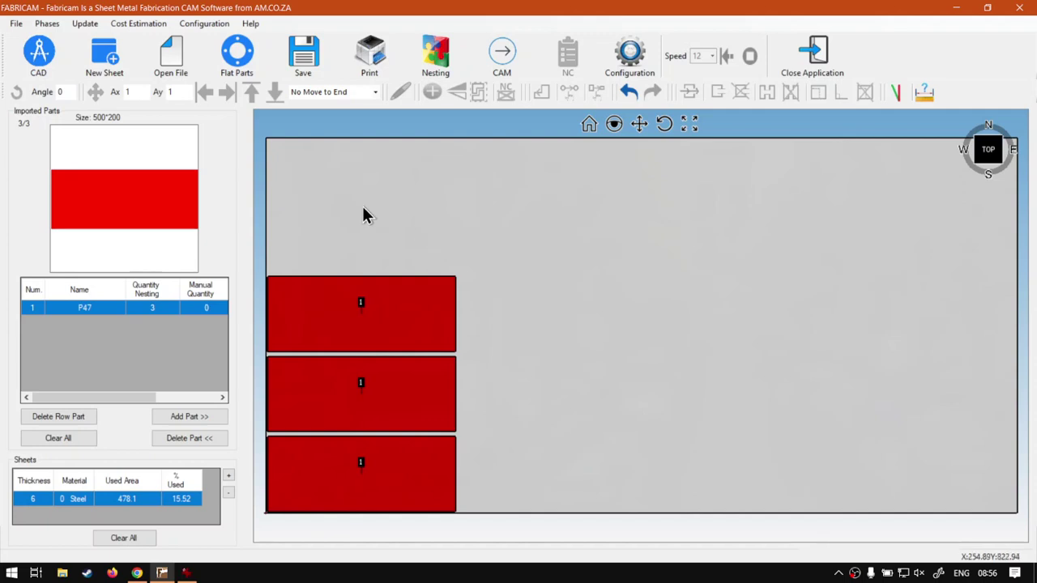
Step: Generate the CAM toolpaths and draw a horizontal-first remnant cut around the nested parts, at about Y 649 and X 519 mm
{"action": "left_click", "coordinate": [510, 53]}
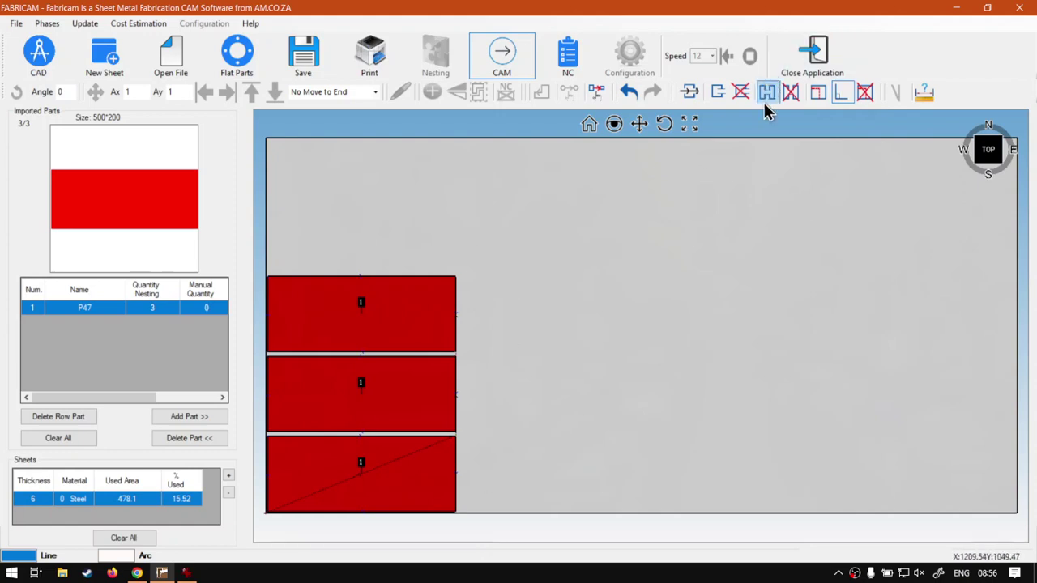
{"action": "left_click", "coordinate": [817, 92]}
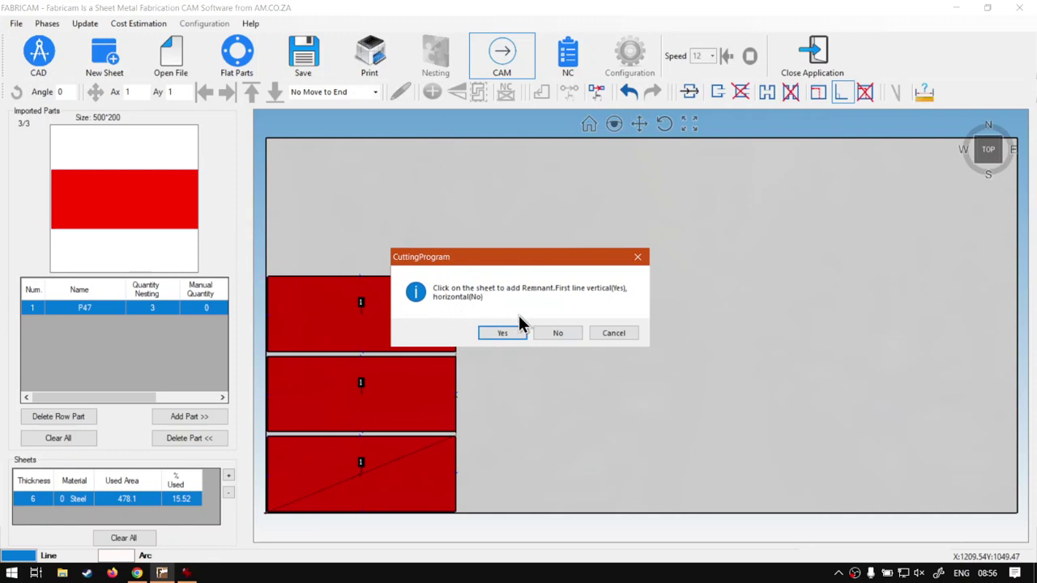
{"action": "left_click", "coordinate": [555, 333]}
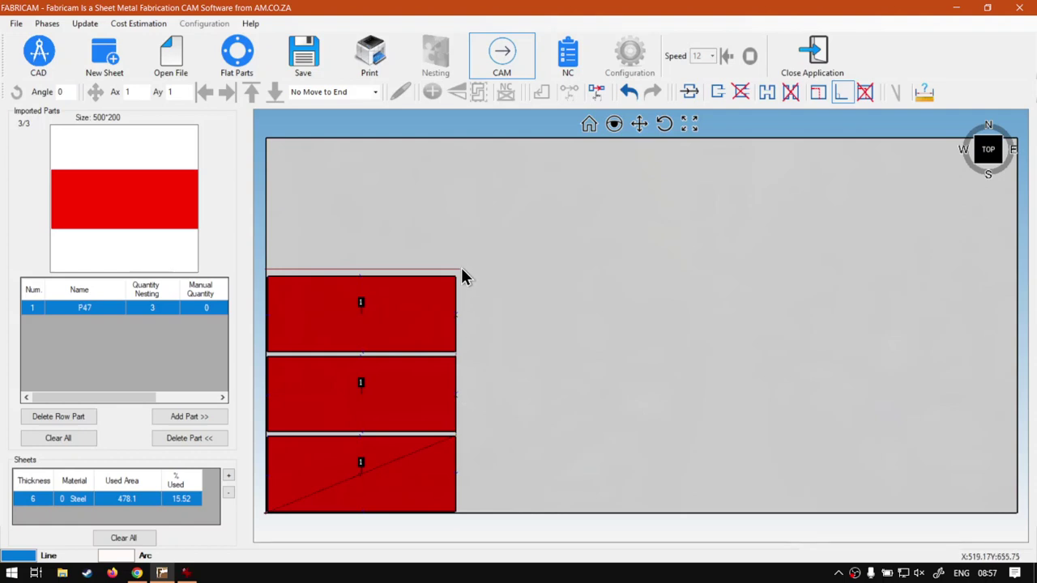
{"action": "left_click", "coordinate": [461, 515]}
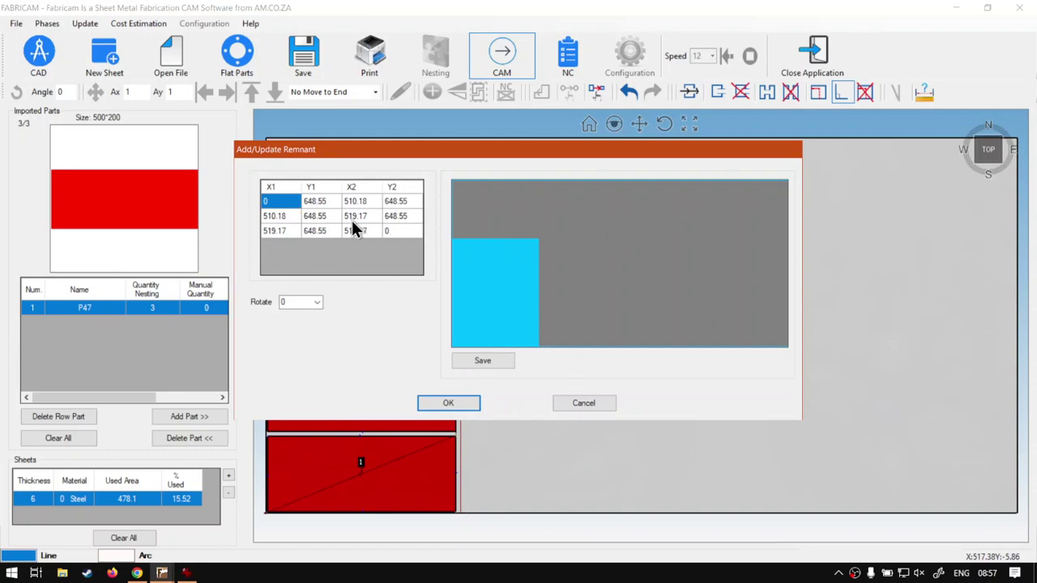
Step: Save the remnant as Remnant.dxf in the DXF samples folder, replacing the existing file, and accept the remnant line
{"action": "left_click", "coordinate": [317, 302]}
{"action": "left_click", "coordinate": [317, 303]}
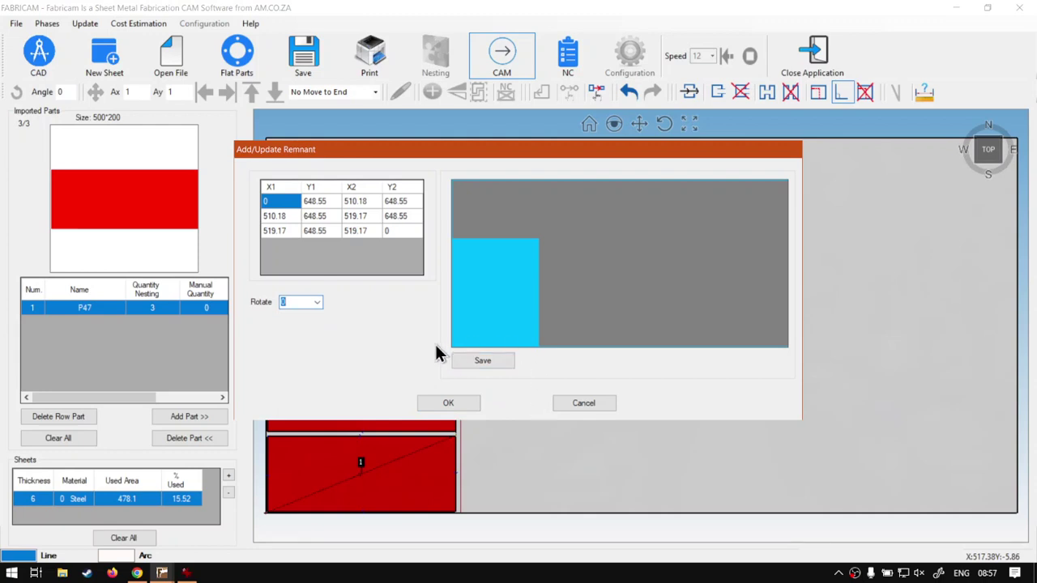
{"action": "left_click", "coordinate": [491, 366]}
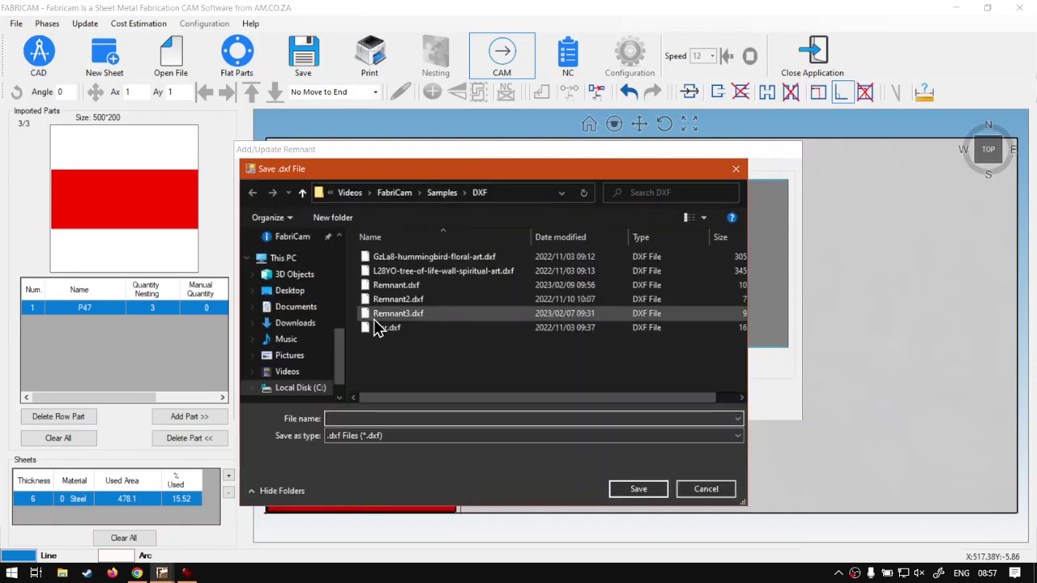
{"action": "left_click", "coordinate": [411, 286]}
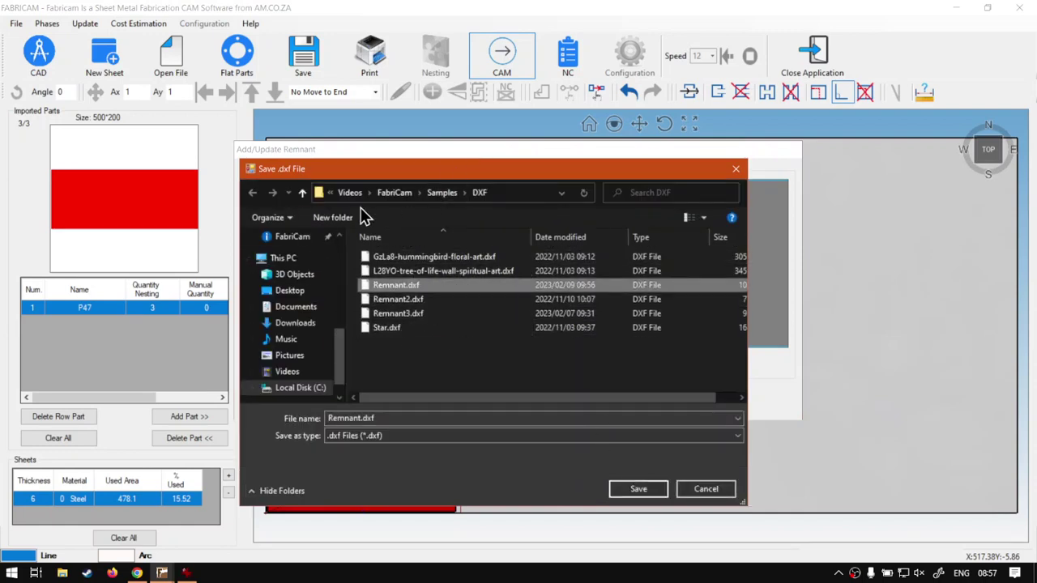
{"action": "left_click", "coordinate": [636, 489]}
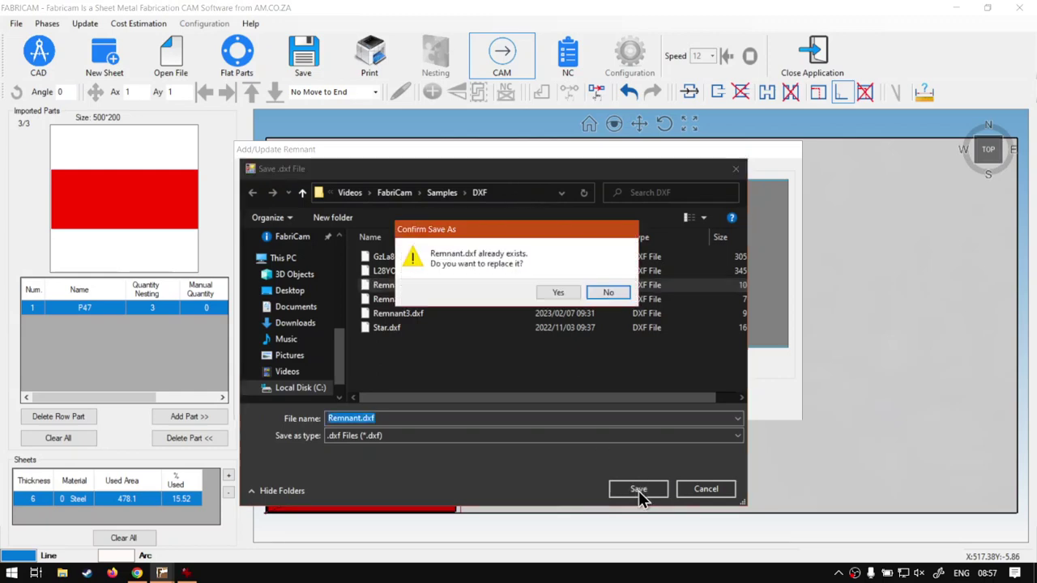
{"action": "left_click", "coordinate": [559, 295]}
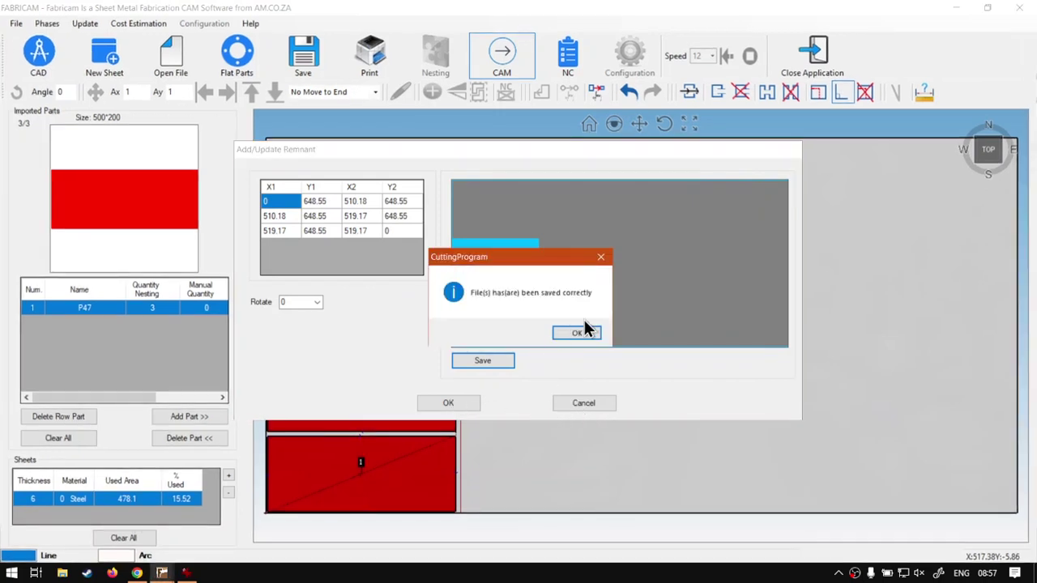
{"action": "left_click", "coordinate": [589, 334]}
{"action": "left_click", "coordinate": [457, 404]}
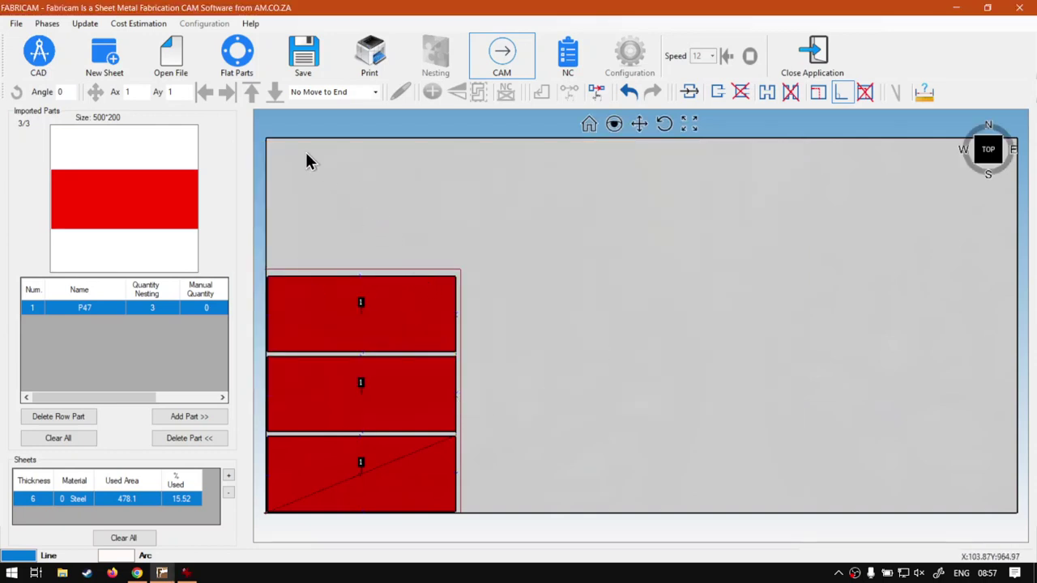
Step: Close the current nesting project and open the setup for a new sheet
{"action": "left_click", "coordinate": [16, 23]}
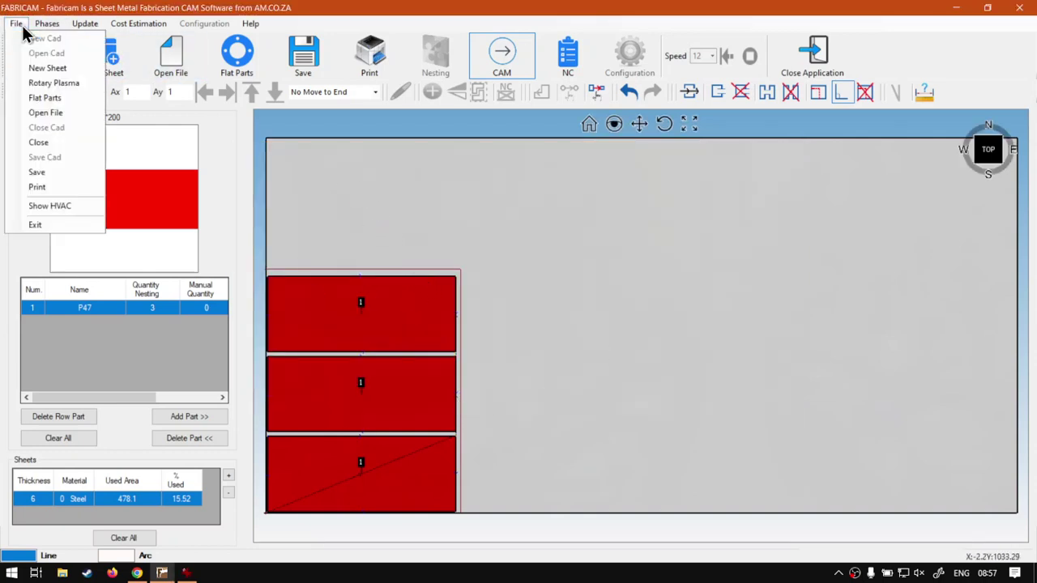
{"action": "left_click", "coordinate": [39, 143]}
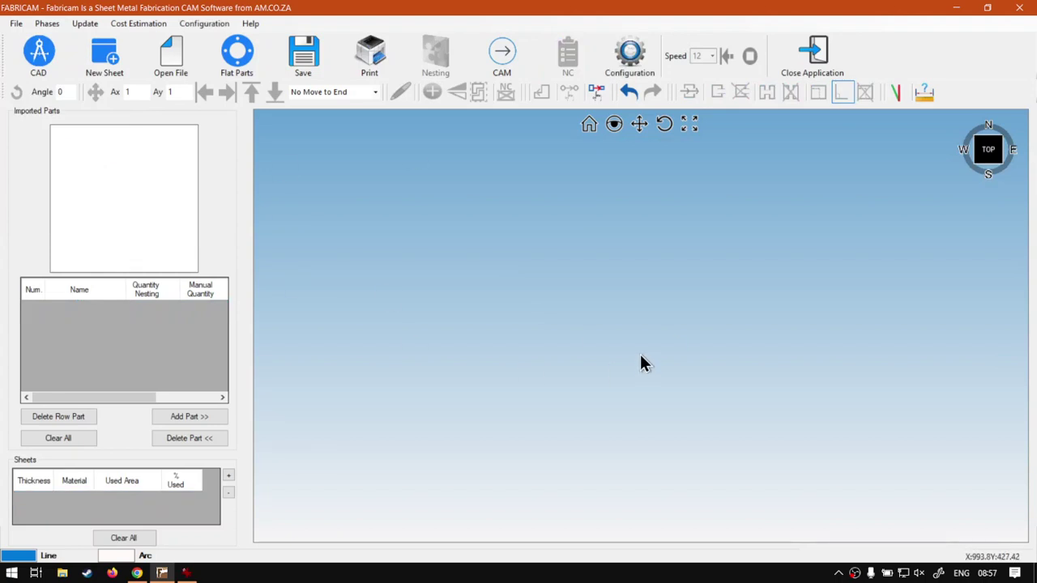
{"action": "left_click", "coordinate": [16, 25]}
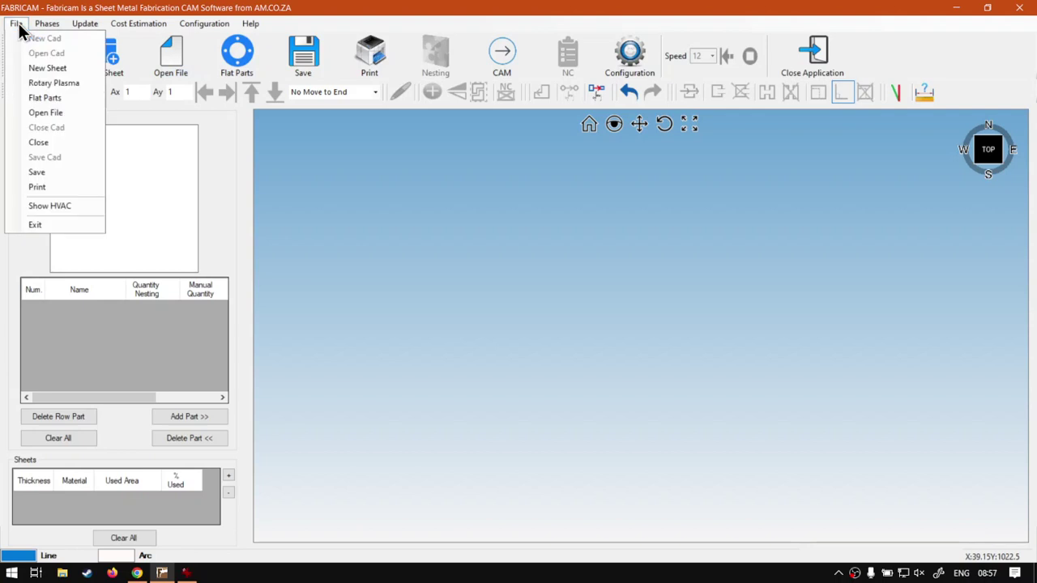
{"action": "left_click", "coordinate": [54, 70]}
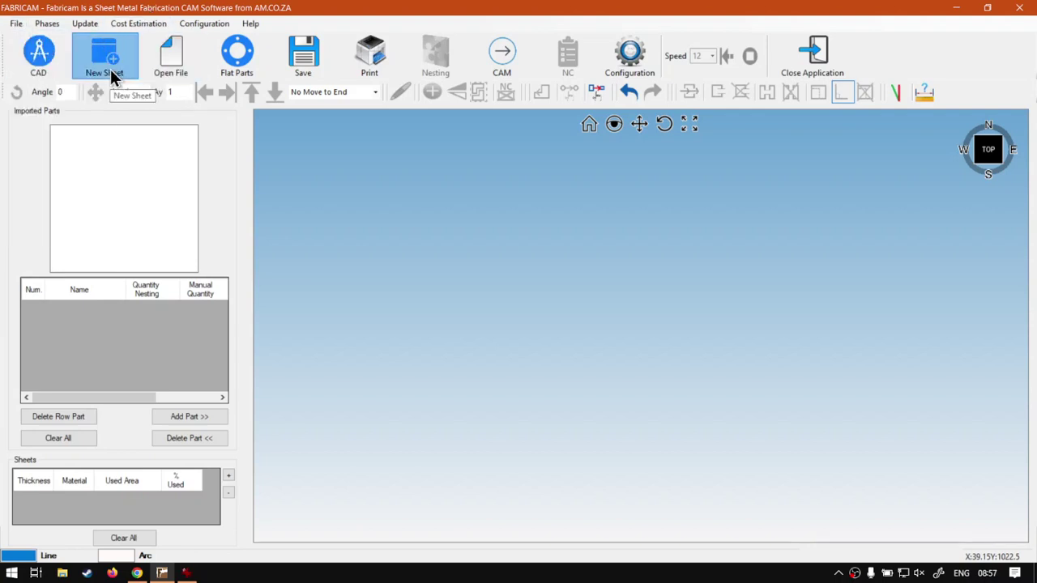
{"action": "left_click", "coordinate": [110, 71]}
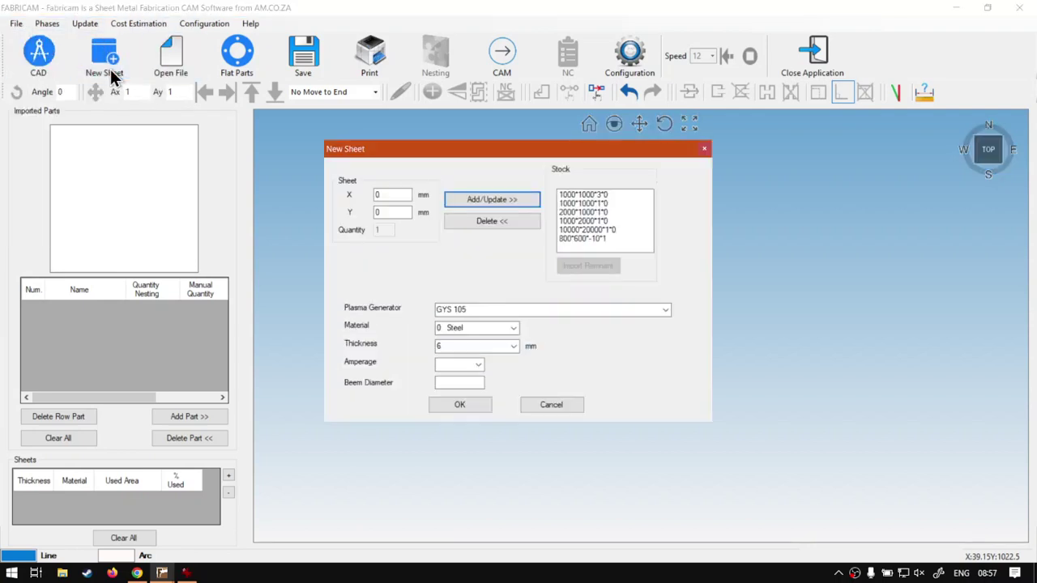
Step: Create a sheet from the 2000 × 1000 mm stock entry with the imported remnant Remnant.dxf and a thickness of 6 mm
{"action": "left_click", "coordinate": [585, 212]}
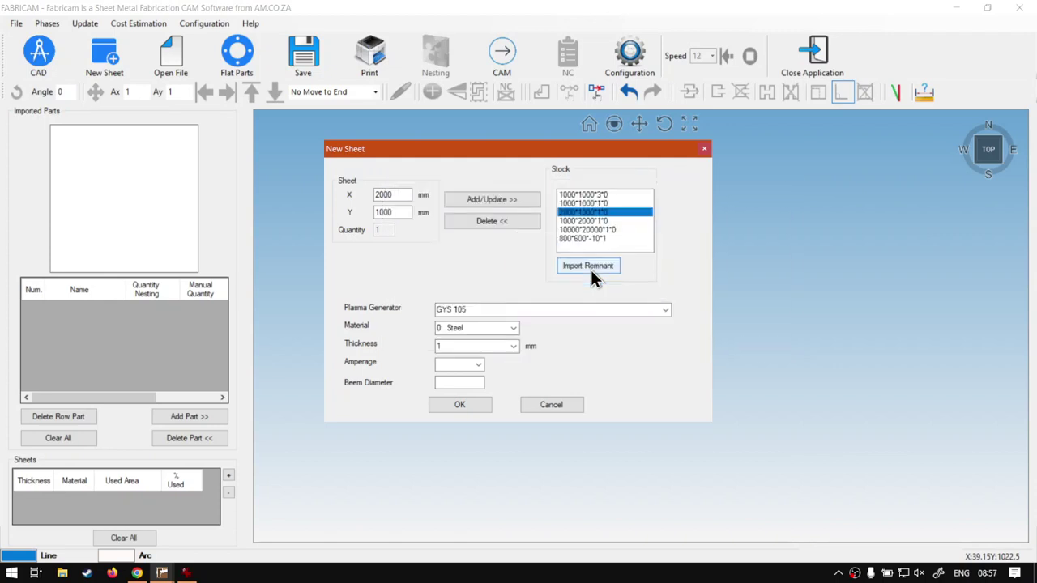
{"action": "left_click", "coordinate": [591, 272]}
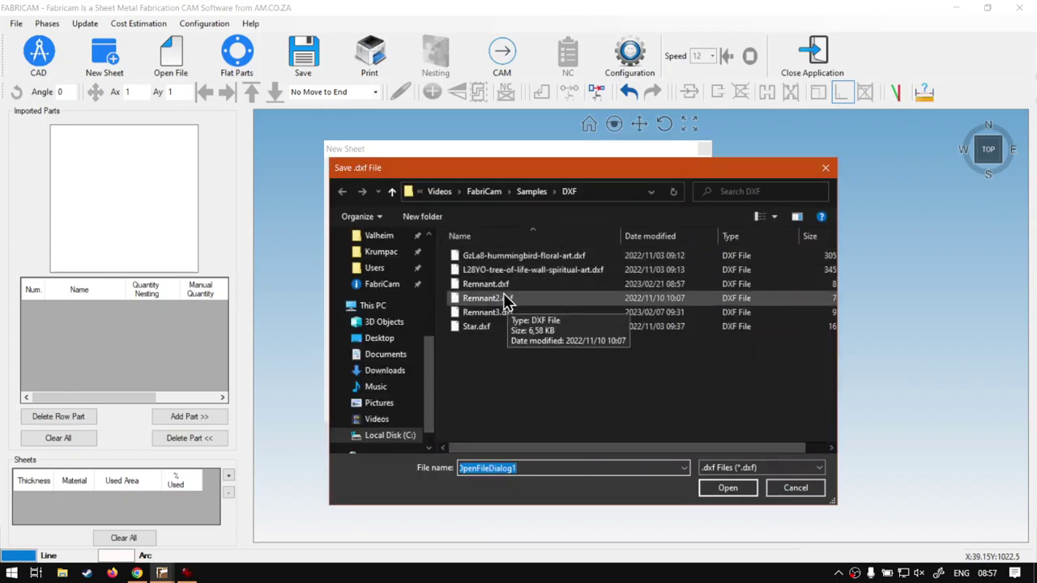
{"action": "left_click", "coordinate": [499, 285]}
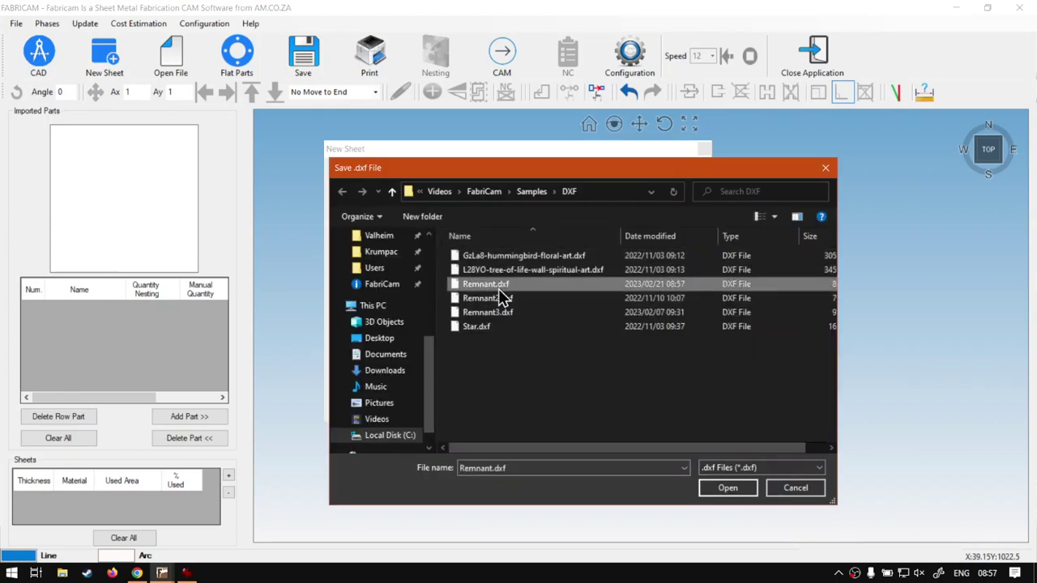
{"action": "left_click", "coordinate": [718, 489]}
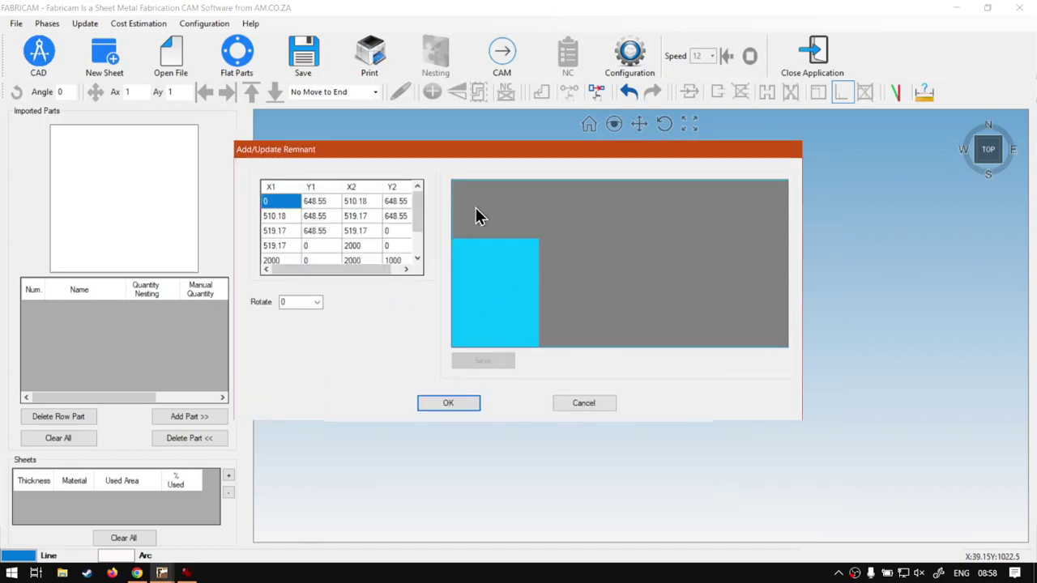
{"action": "left_click", "coordinate": [465, 402]}
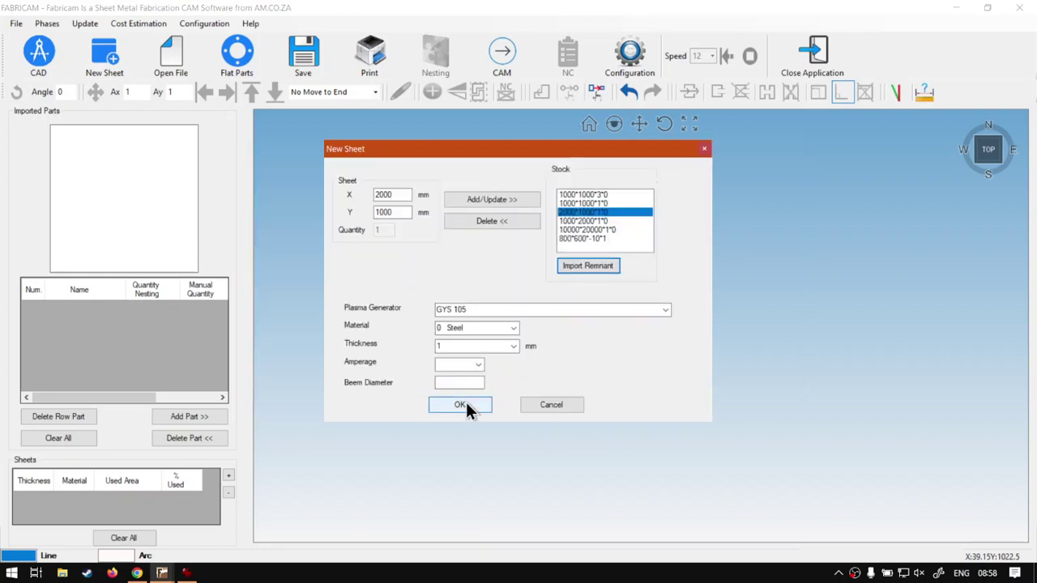
{"action": "left_click", "coordinate": [513, 346]}
{"action": "left_click", "coordinate": [471, 357]}
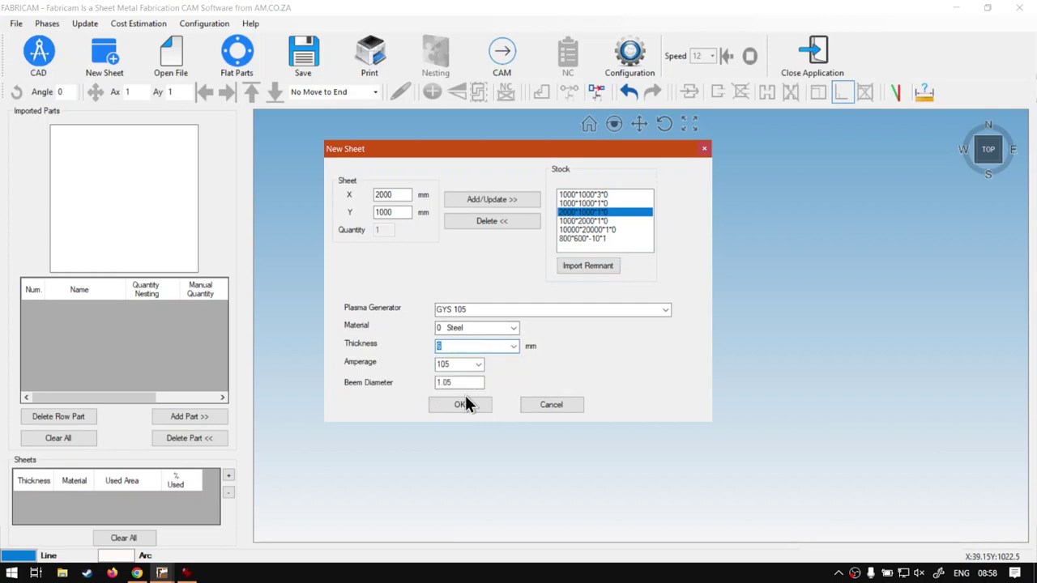
{"action": "left_click", "coordinate": [460, 405]}
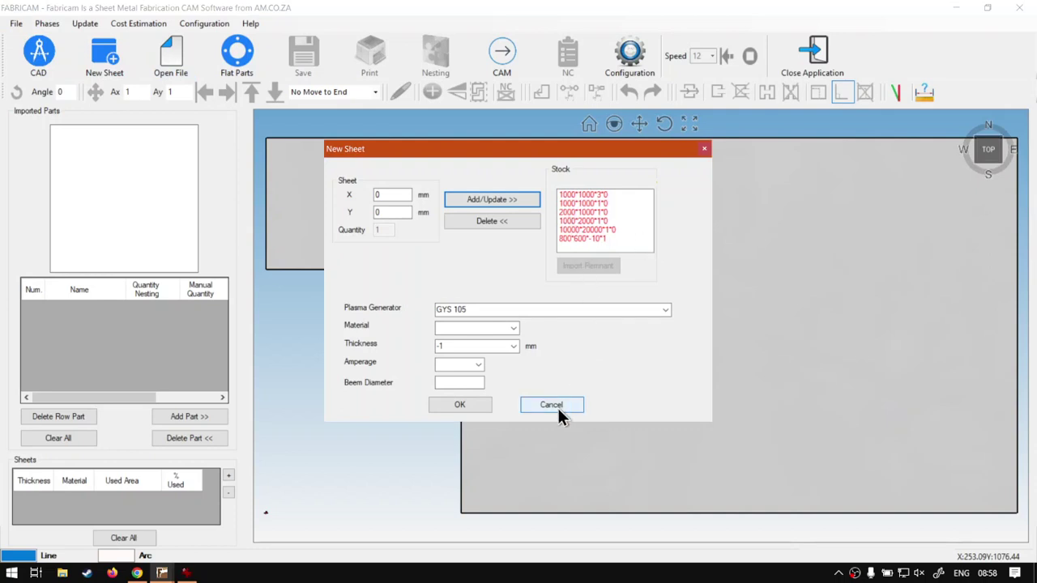
Step: Cancel the reopened new sheet setup and switch to the softwaretraining.co.za page in Chrome
{"action": "left_click", "coordinate": [552, 405]}
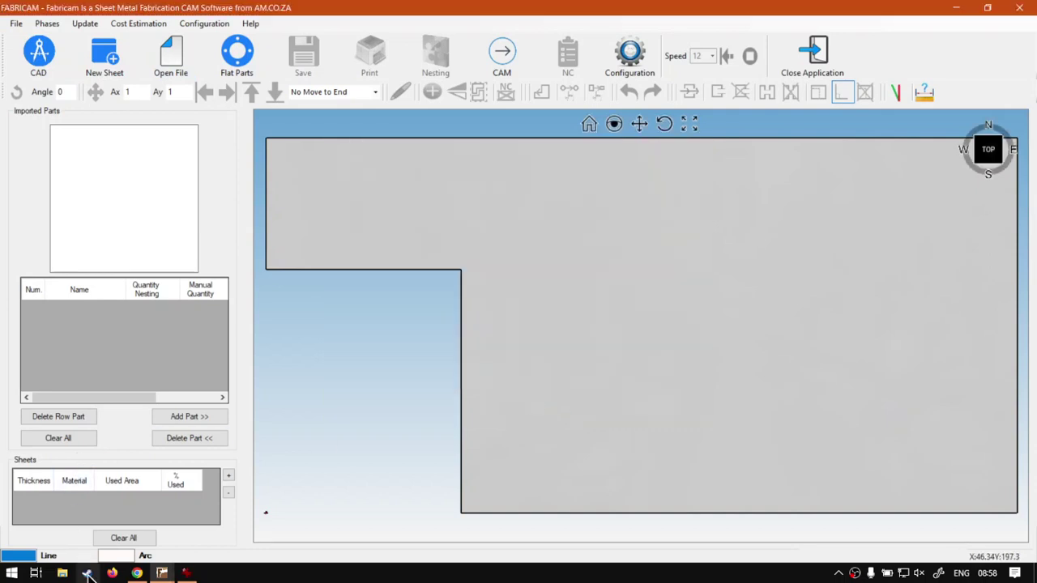
{"action": "left_click", "coordinate": [136, 573]}
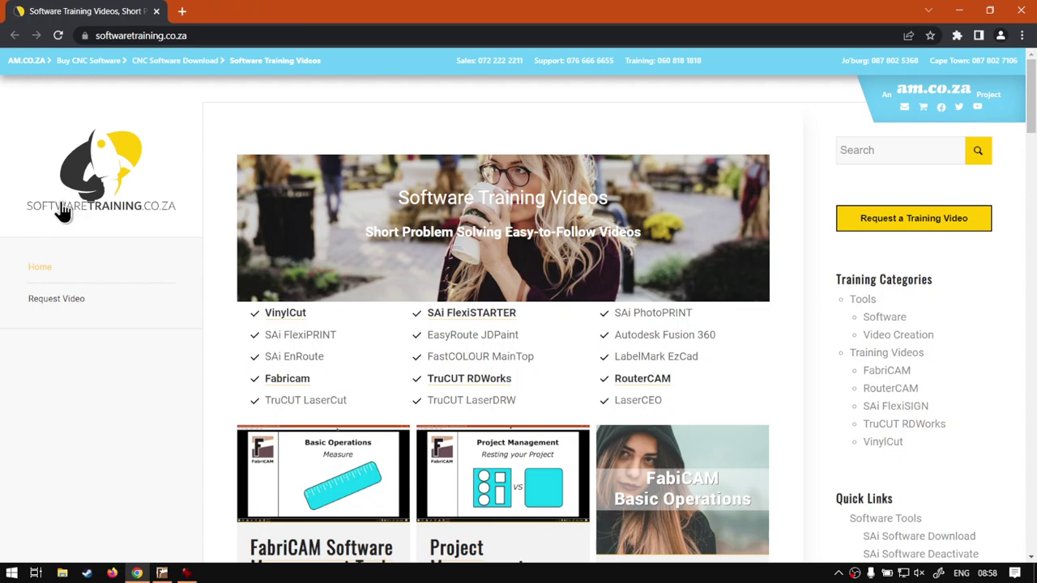